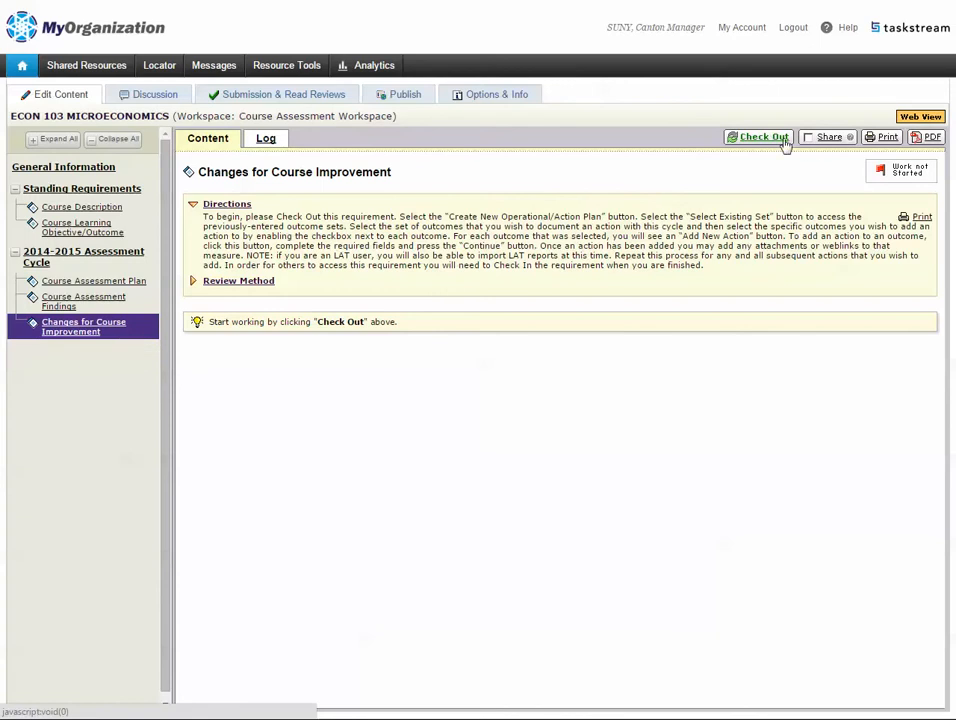
- Check out the Changes for Course Improvement requirement for editing
left_click(766, 141)
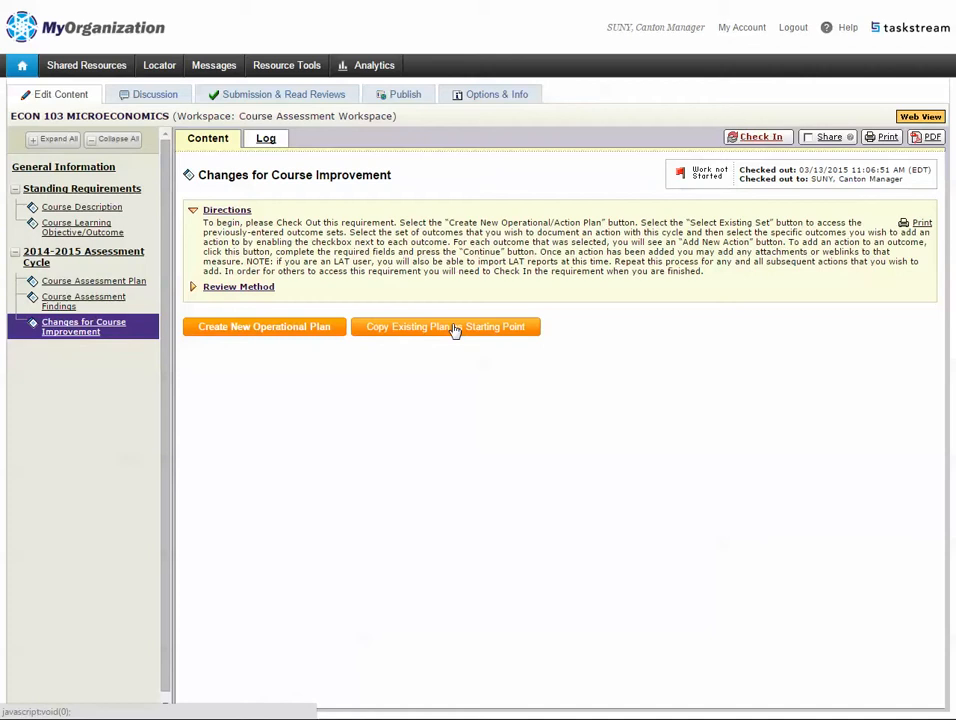
- Create a new operational plan and attach the existing ECON 103 MICROECONOMICS Student Learning Outcome Set
left_click(236, 334)
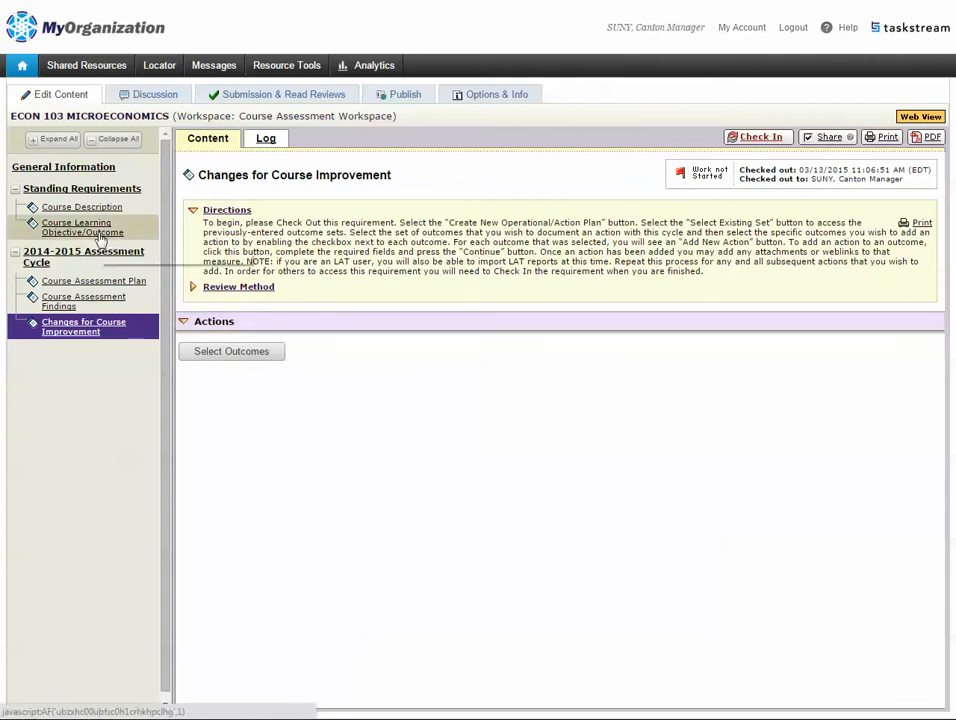
left_click(233, 356)
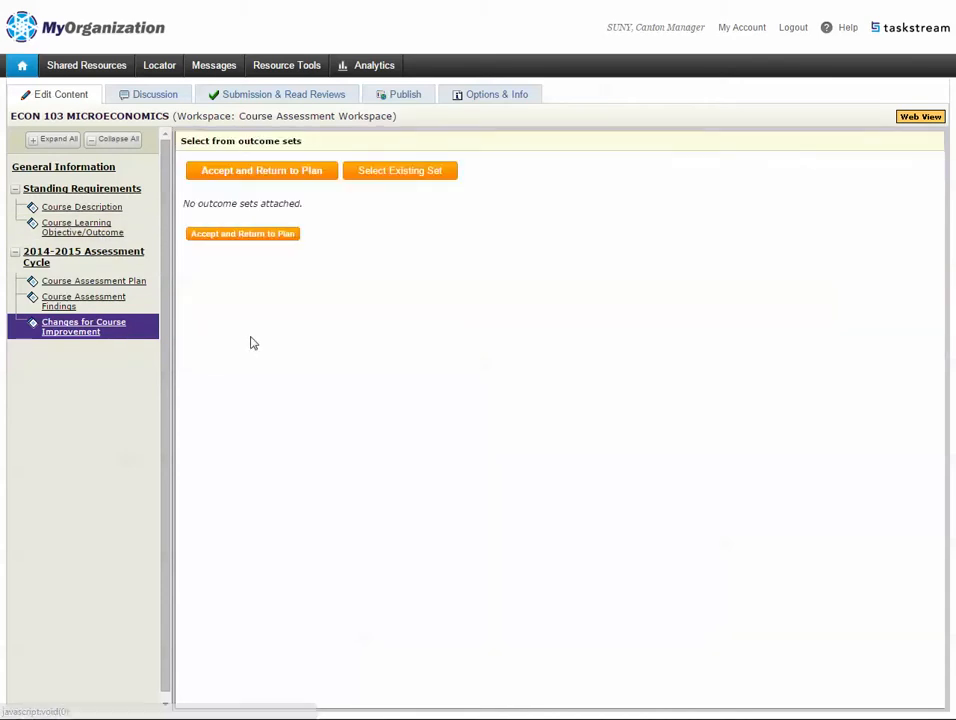
left_click(399, 177)
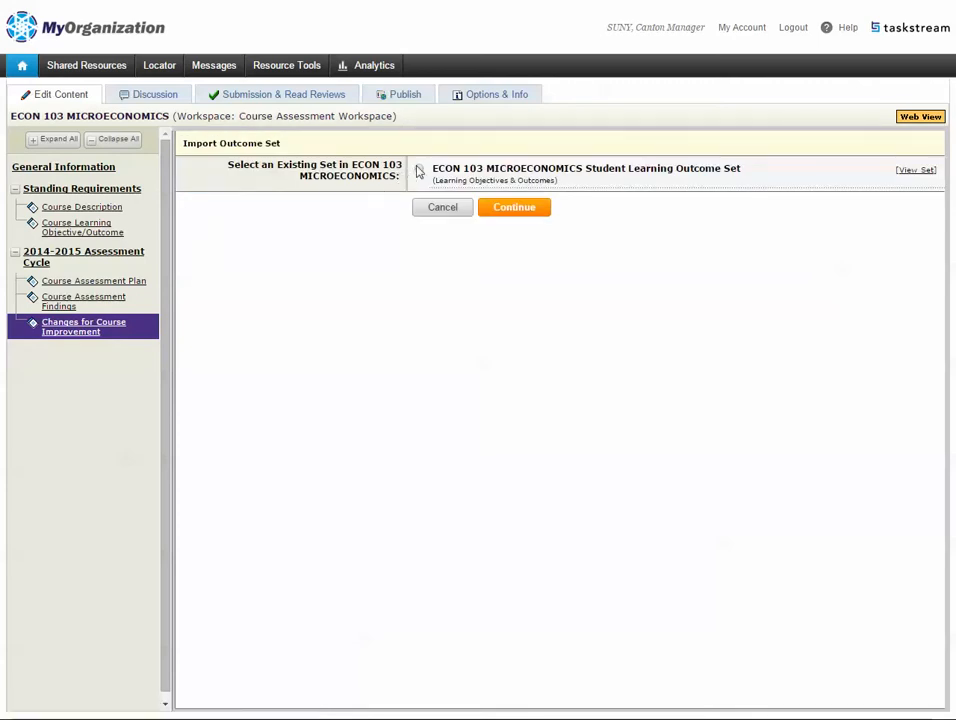
left_click(519, 210)
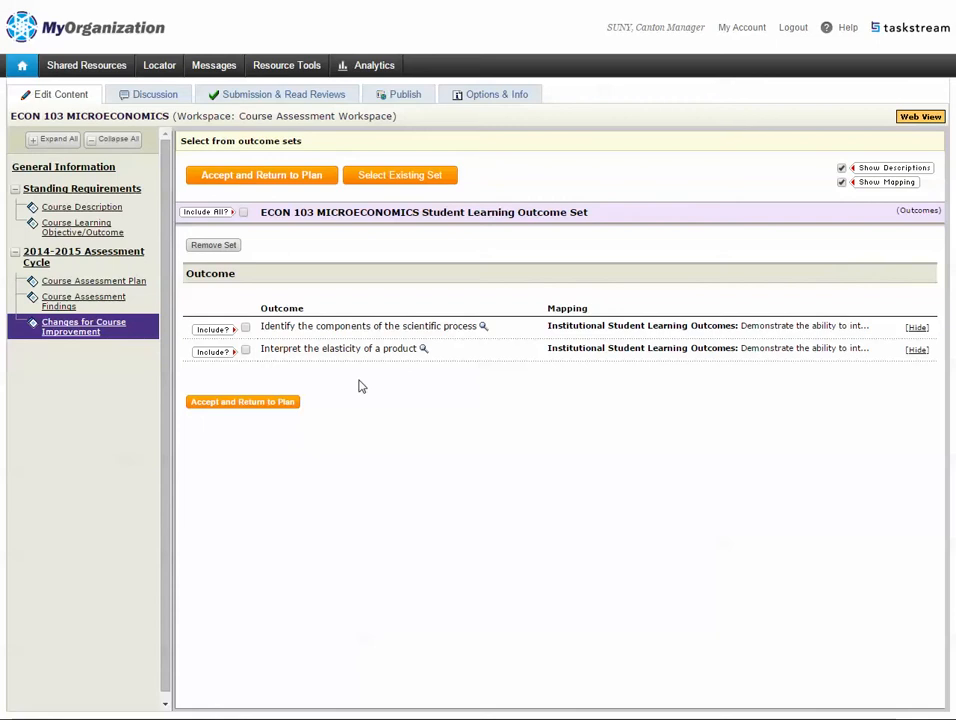
- Include only the 'Identify the components of the scientific process' outcome and return to the plan
left_click(245, 329)
left_click(250, 405)
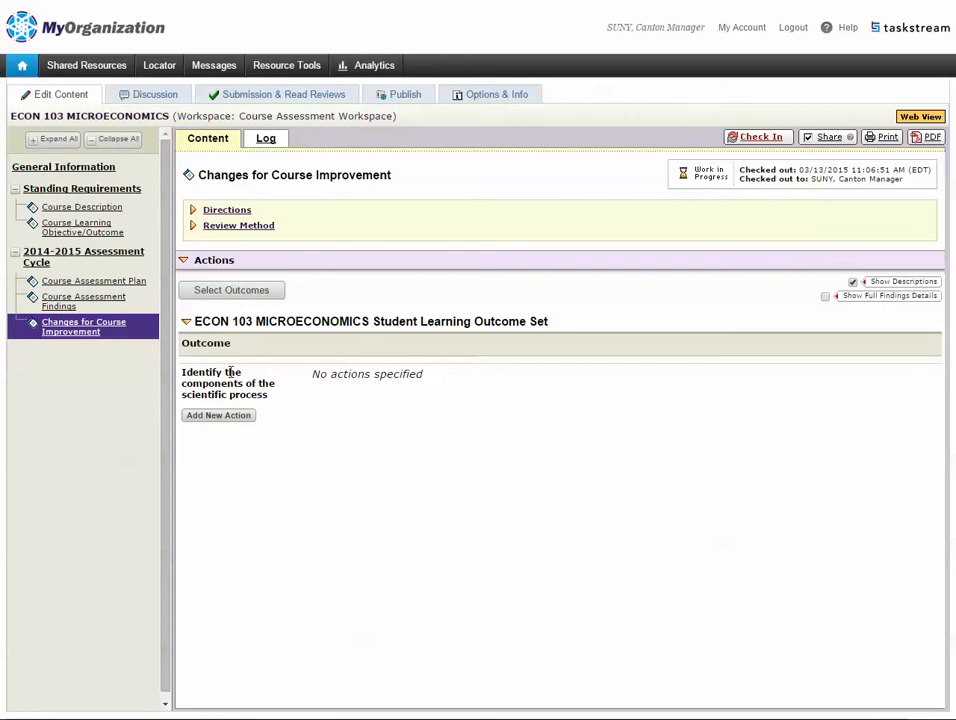
- Add a new action linked to the Midterm Exam Questions and Presentation findings
left_click(221, 418)
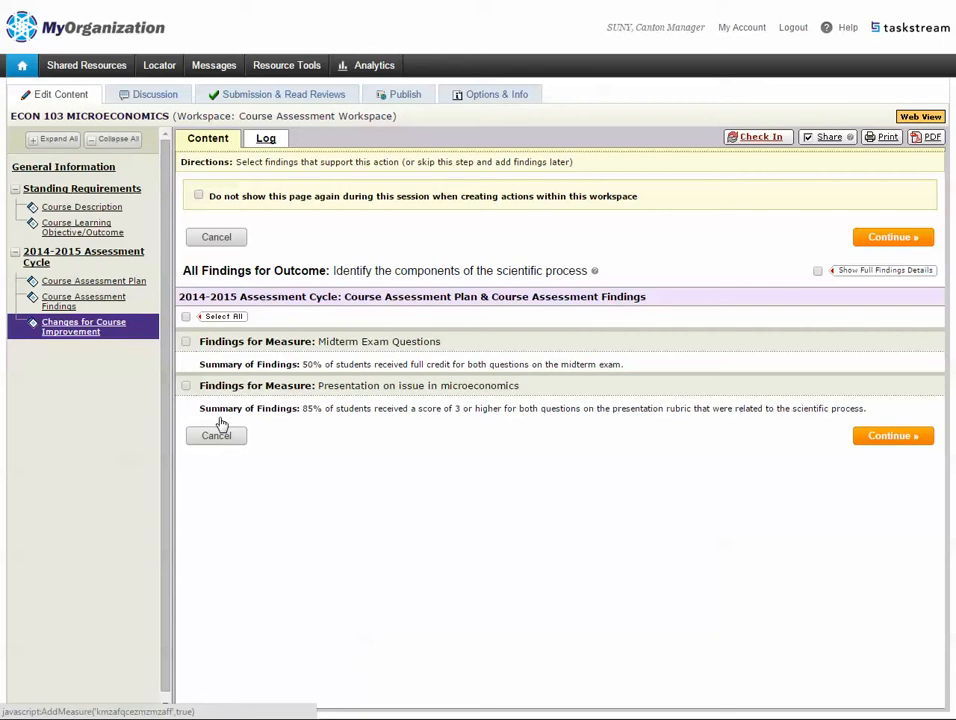
left_click(185, 341)
left_click(186, 386)
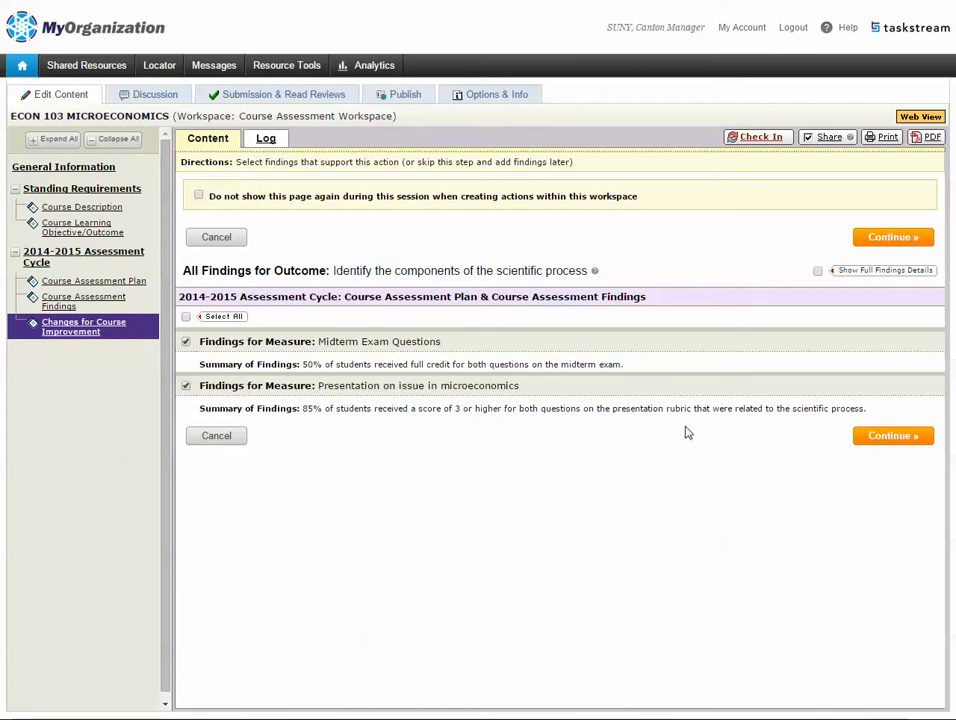
left_click(893, 436)
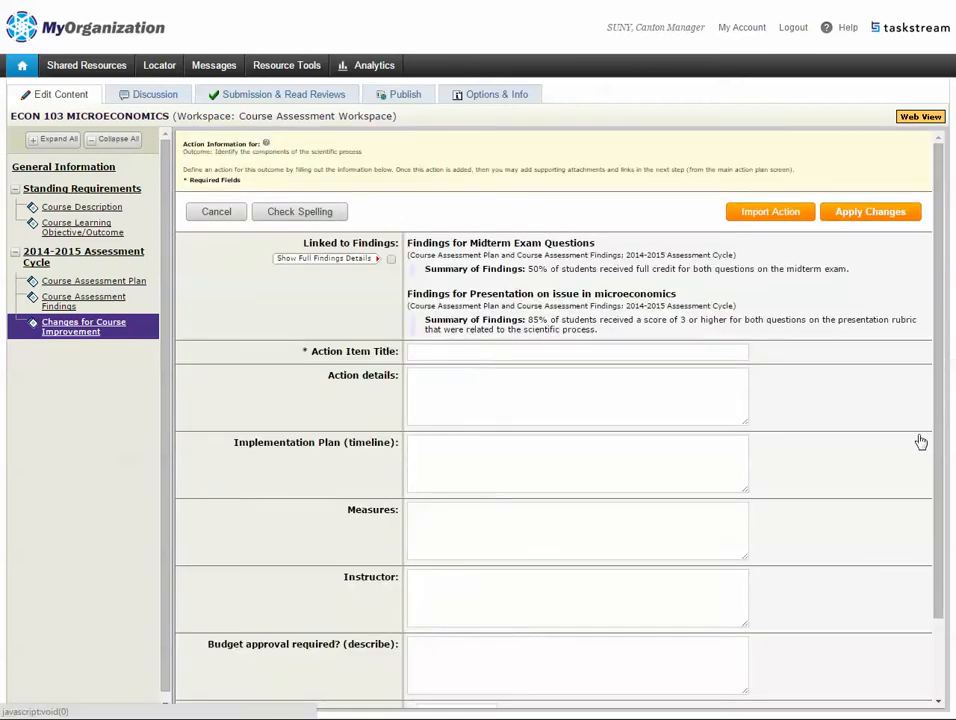
- Turn on Show Full Findings Details and review both linked findings' summaries and reflections
left_click(474, 355)
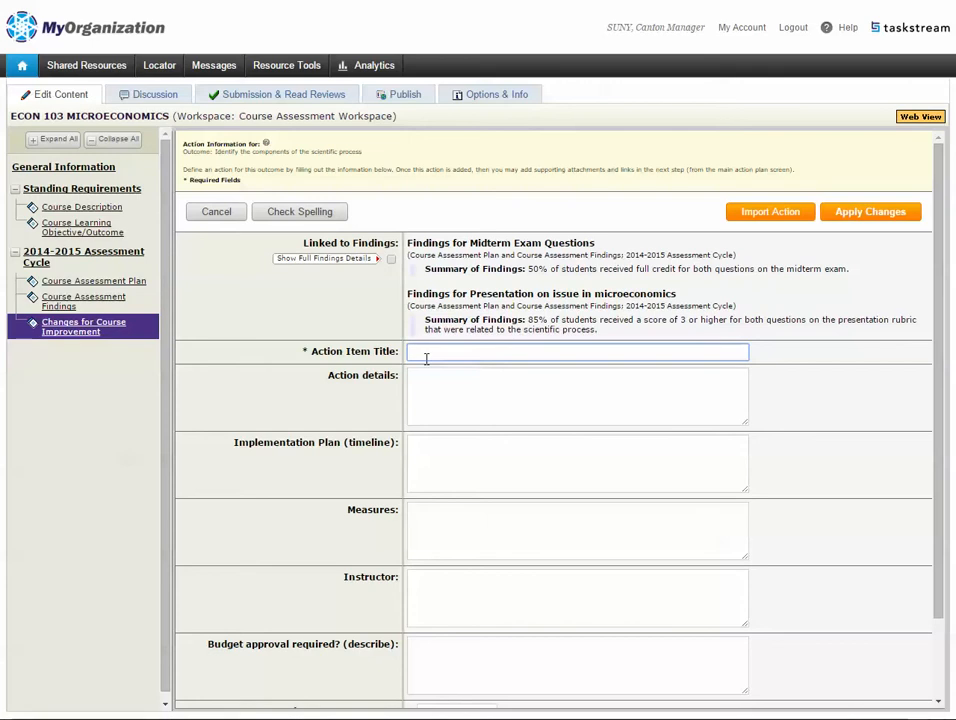
left_click(419, 312)
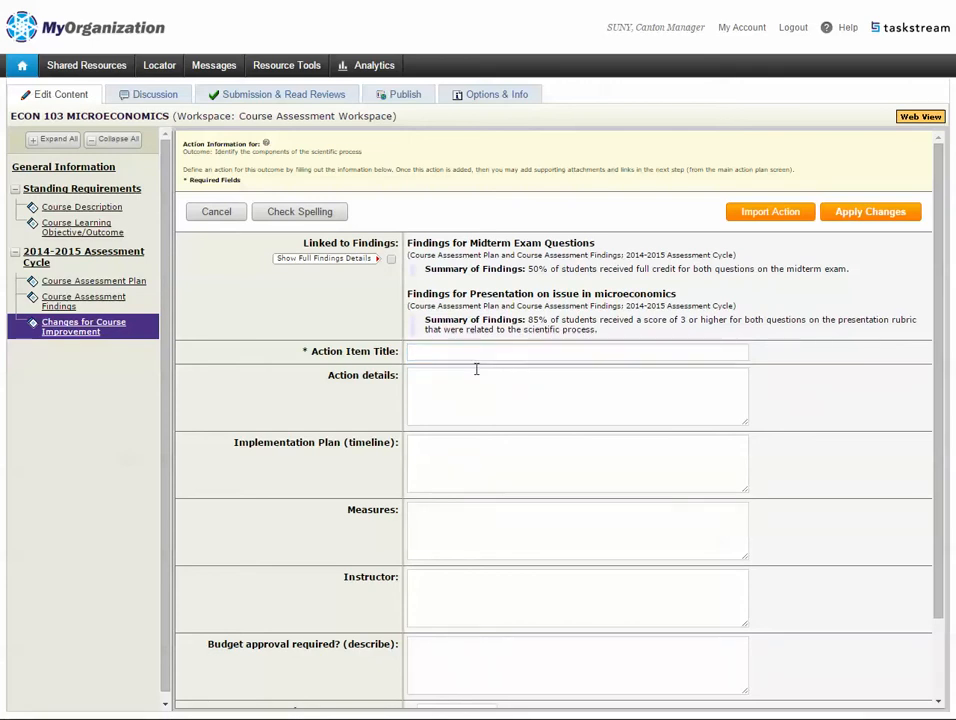
left_click(391, 259)
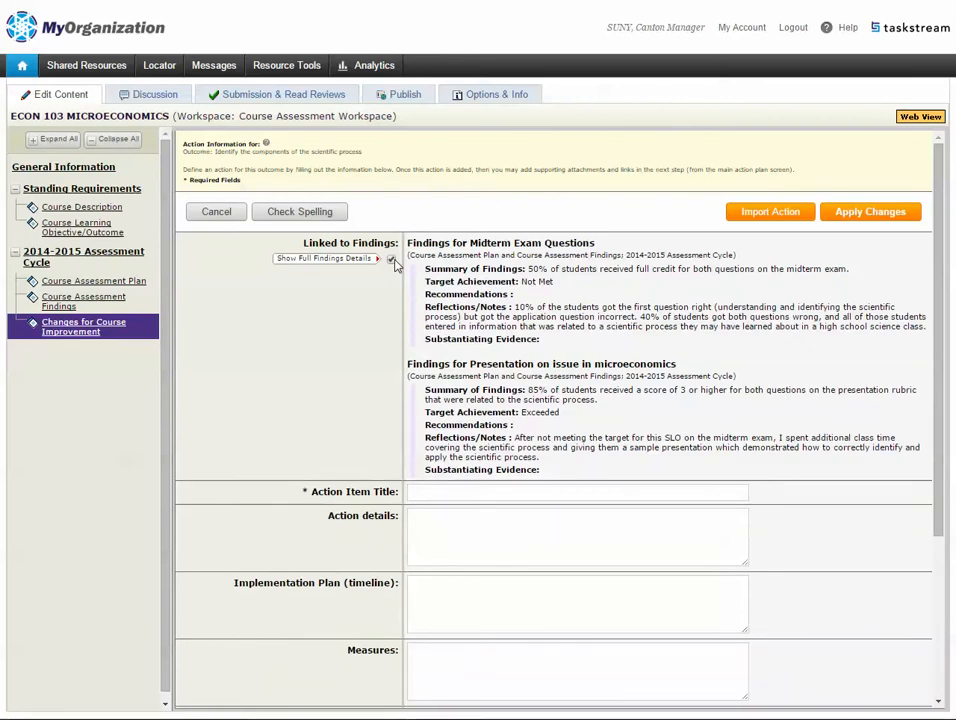
scroll(395, 263, "down", 3)
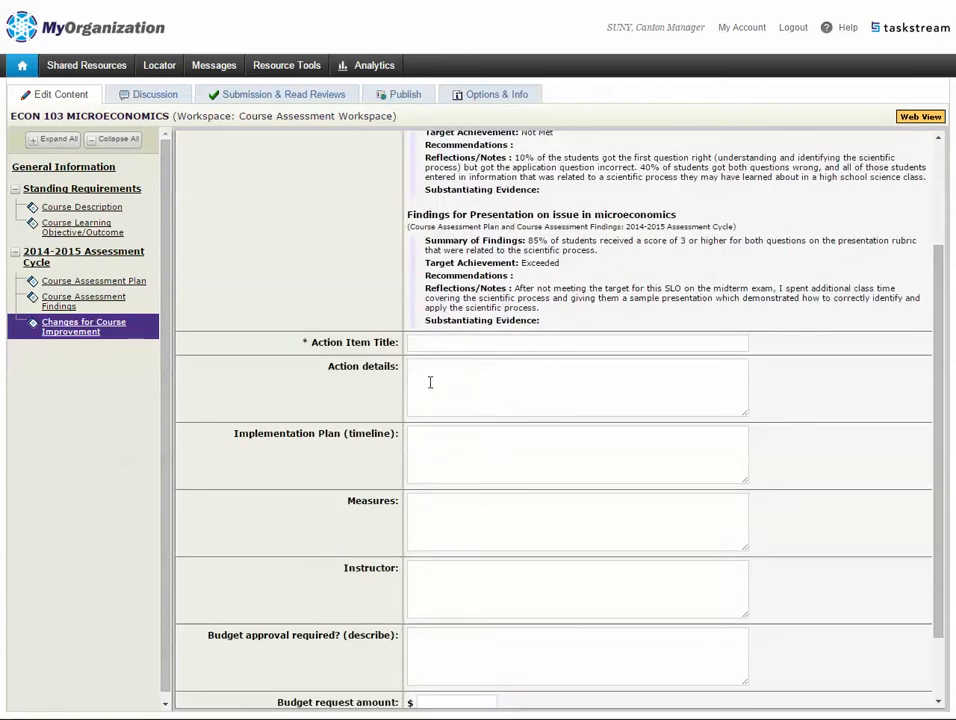
scroll(418, 350, "up", 2)
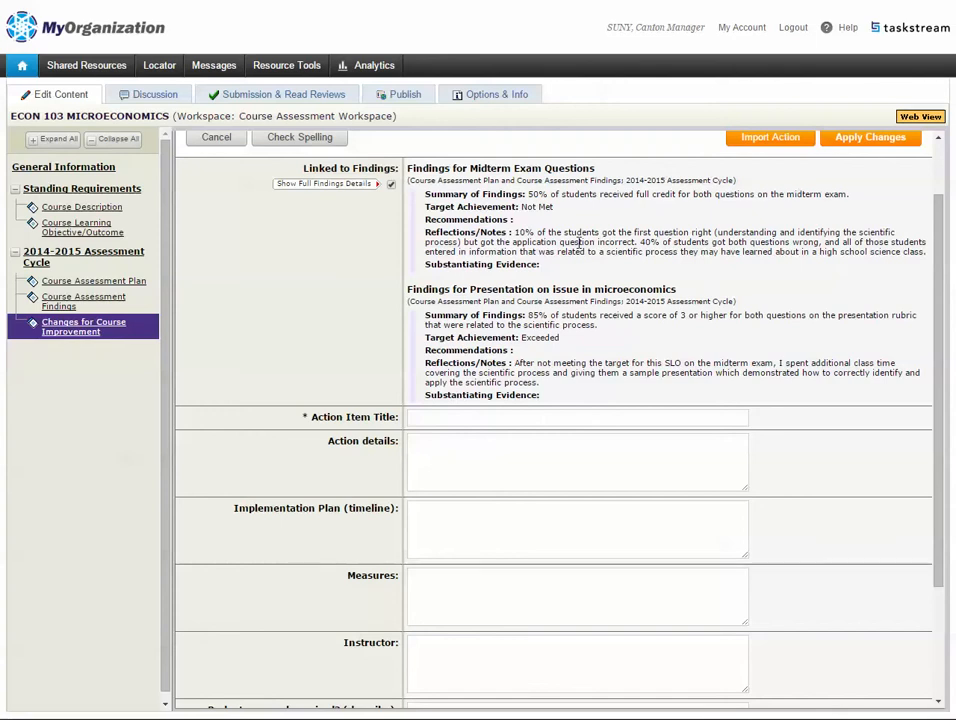
scroll(578, 242, "down", 3)
scroll(252, 371, "up", 5)
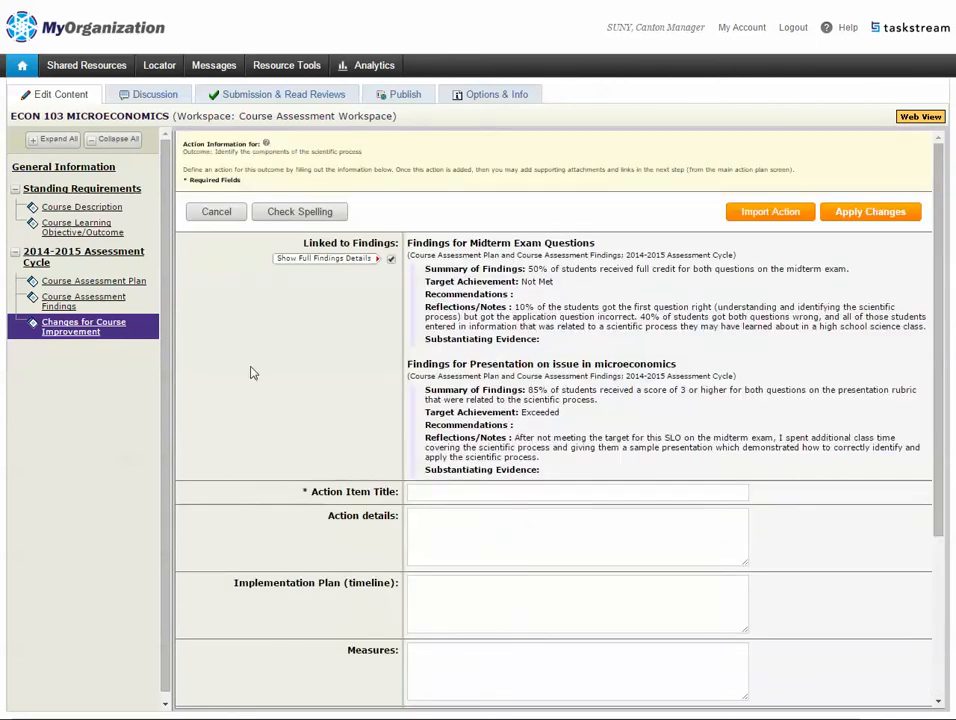
- Paste the title 'Additional assignment on outlining the scientific process' and the prepared details paragraph
left_click(461, 492)
type("Additional assignment on outlining the scientific process")
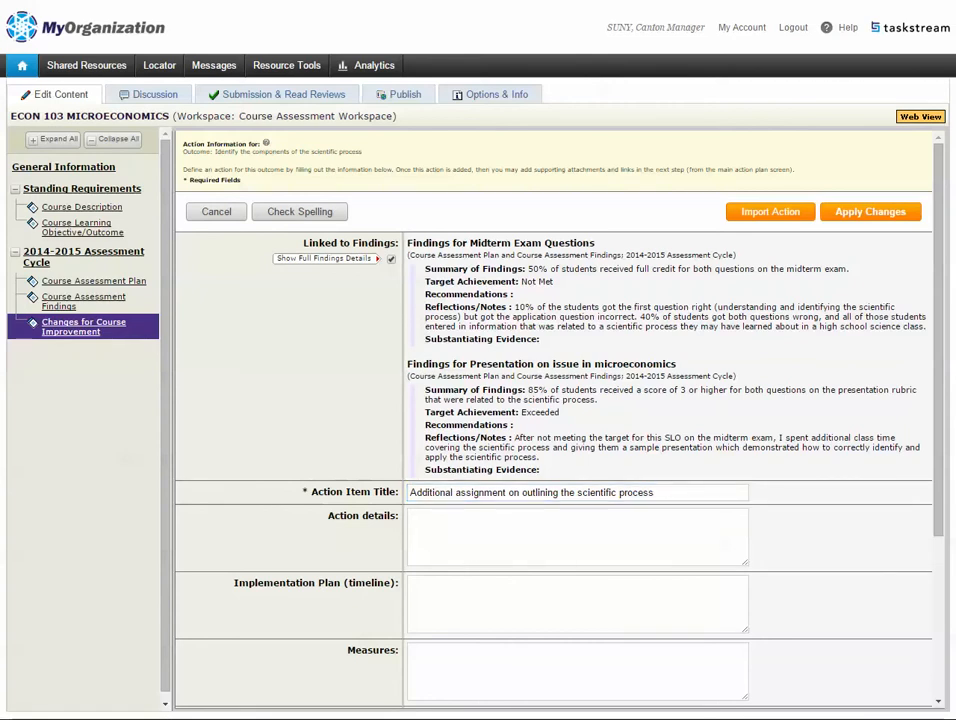
left_click(497, 530)
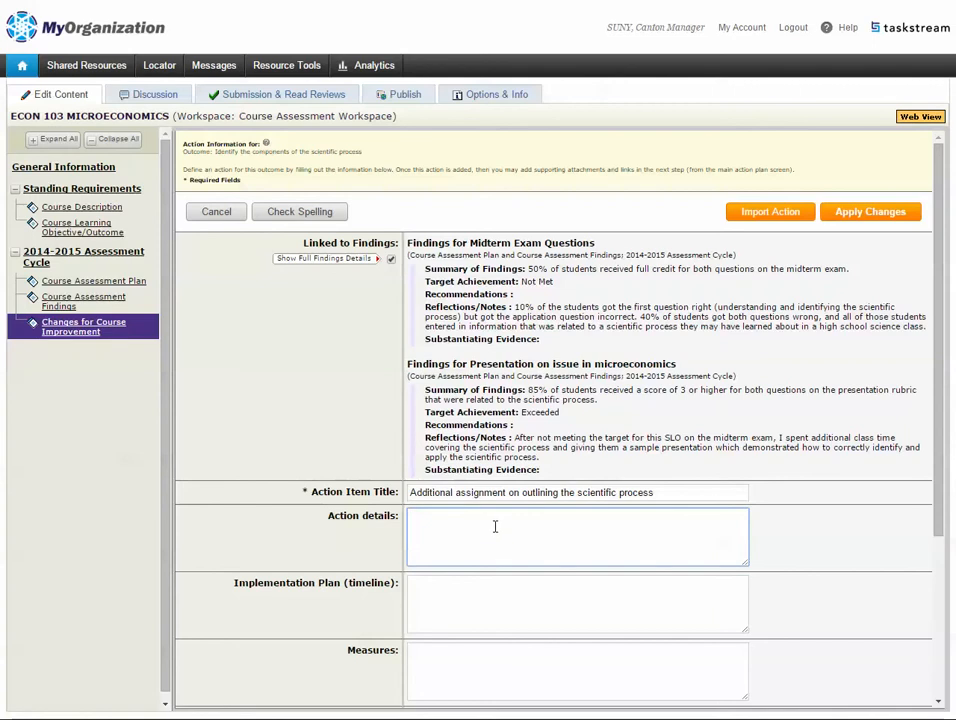
type("Prior to the midterm exam, assign supplemental in-class assignment which includes a question calling for students to outline all steps of the scientific process, and gives them a sample situation in which they must use that process. Working in groups will be more effective than a take home assignment, as they will be able to better brainstorm how that process will be used.")
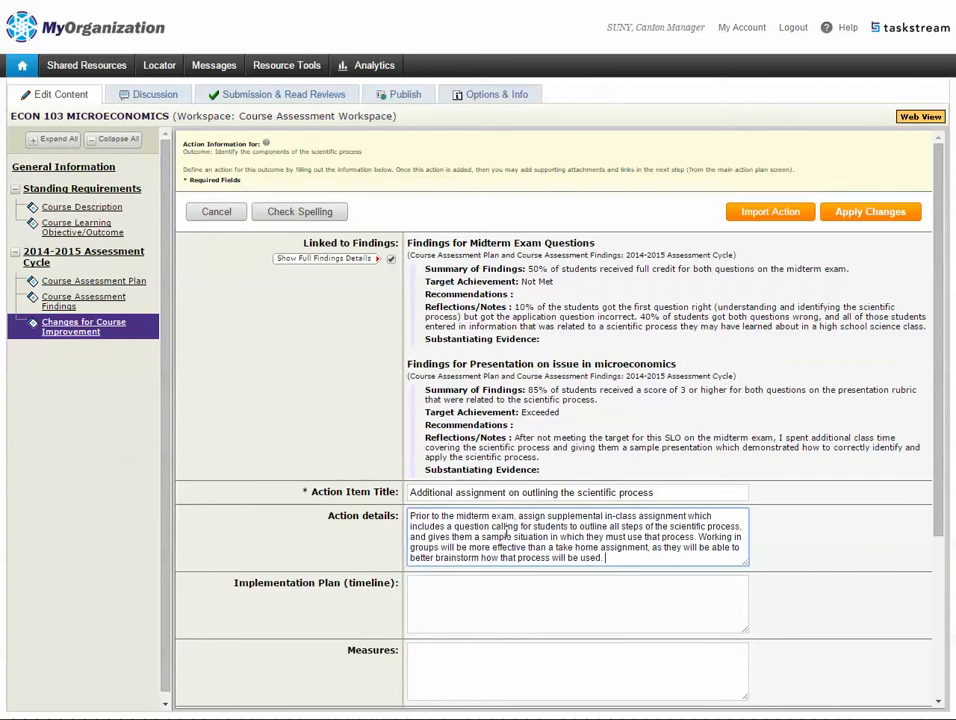
scroll(646, 501, "down", 1)
scroll(646, 501, "down", 2)
- Set the timeline to Fall 2015 and paste the 80% full-credit midterm measure
left_click(482, 382)
type("Fall 2015")
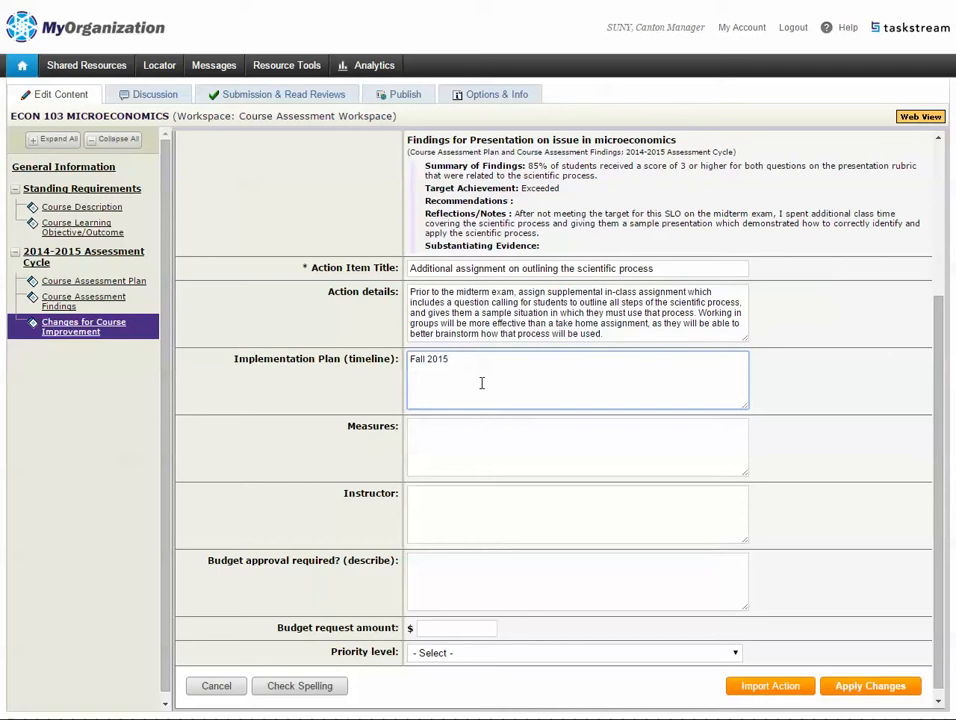
left_click(473, 448)
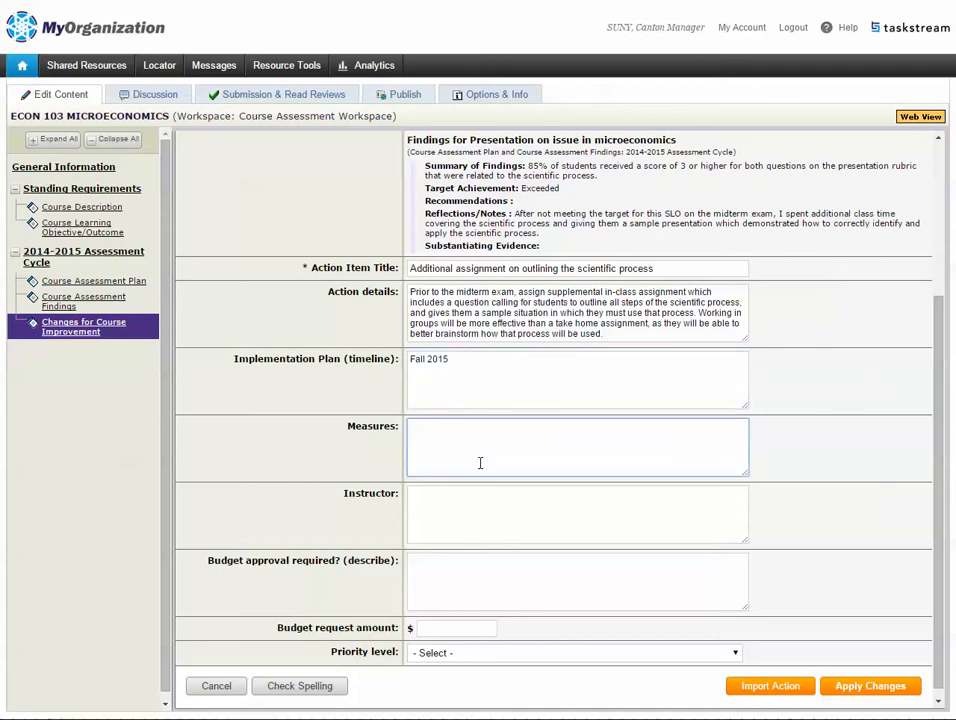
scroll(480, 466, "up", 3)
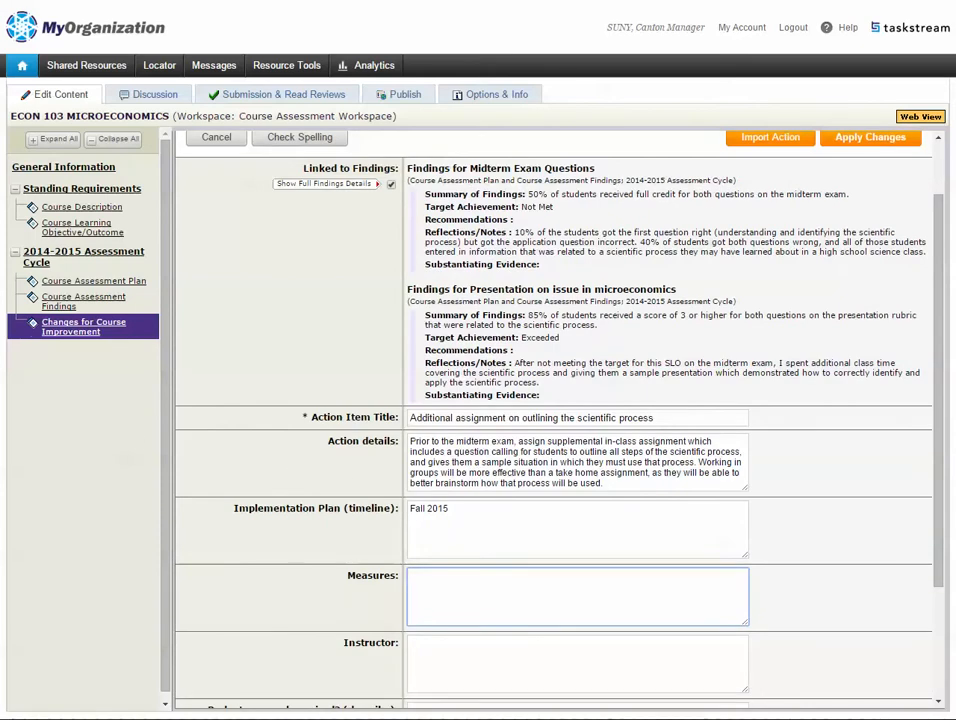
left_click(474, 583)
scroll(492, 547, "down", 1)
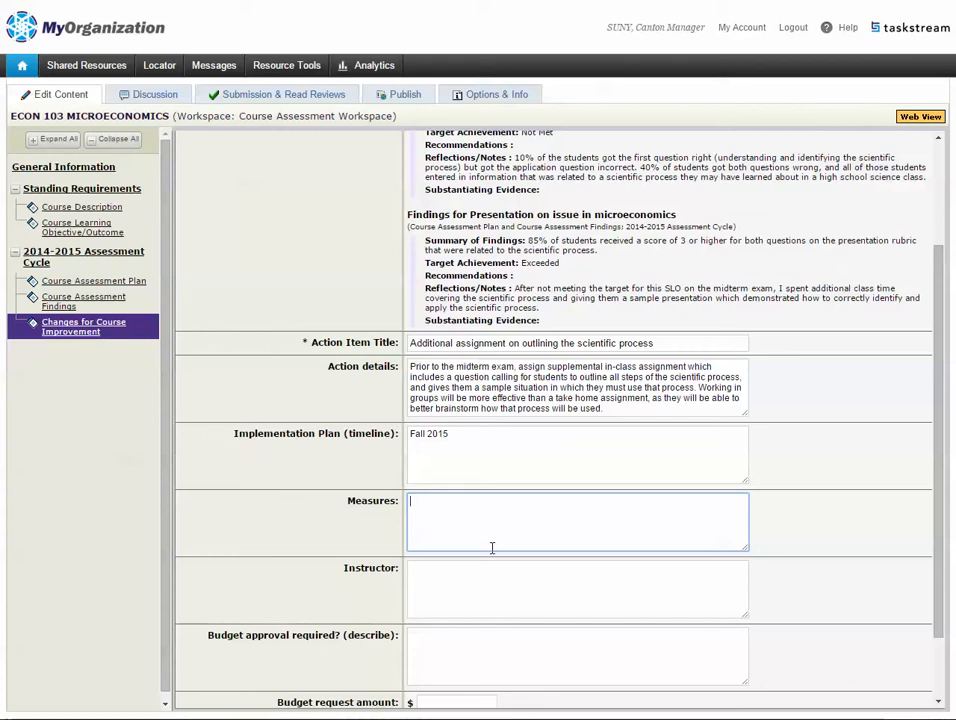
scroll(492, 548, "up", 3)
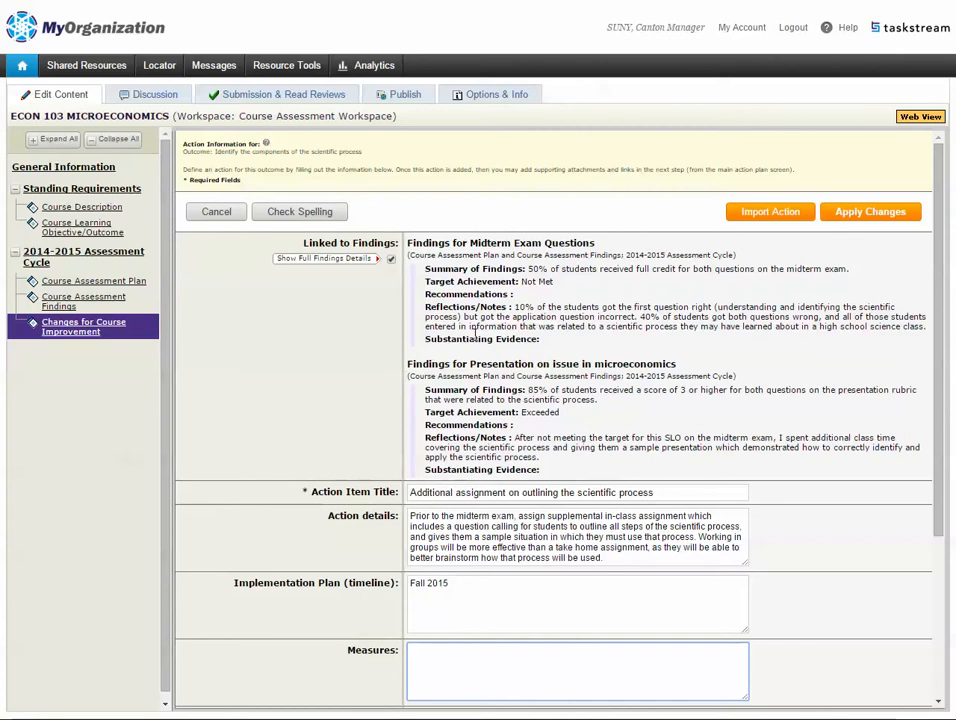
scroll(530, 338, "down", 1)
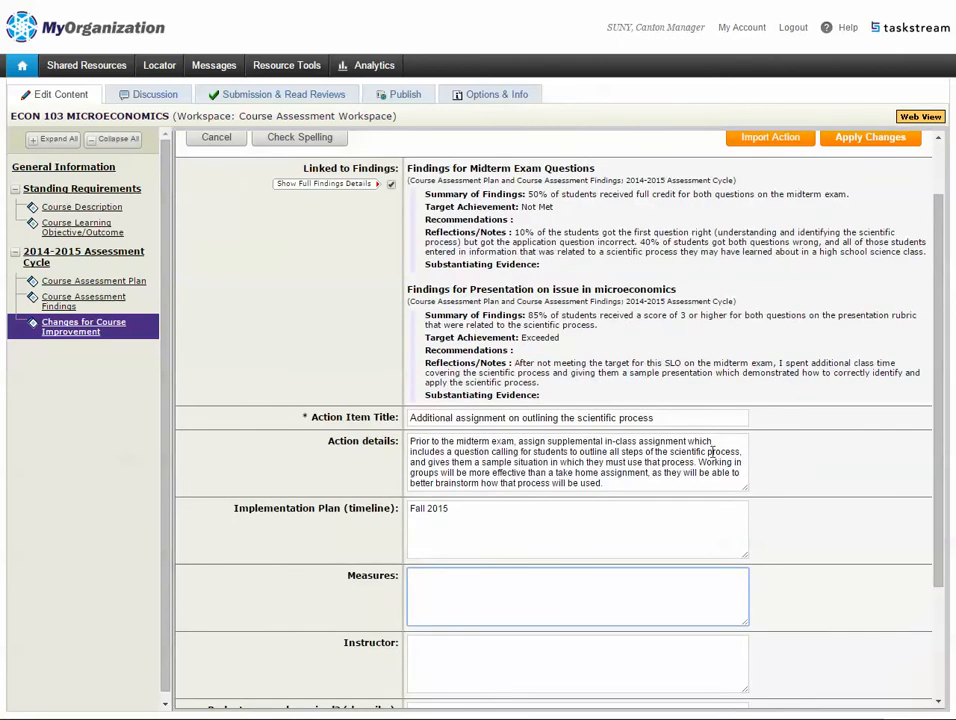
type("80% of students will receive full credit for both questions on the midterm exam")
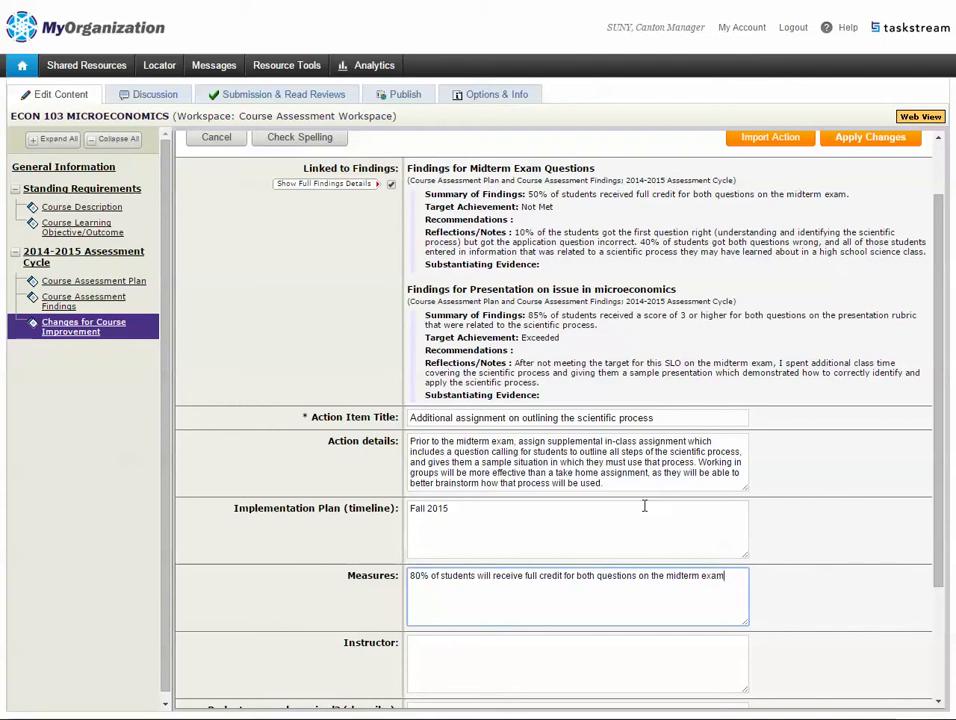
- Enter the instructor's full name in the Instructor field
scroll(478, 541, "down", 3)
left_click(478, 540)
- Leave the priority level unselected and apply changes to save the action
left_click(473, 582)
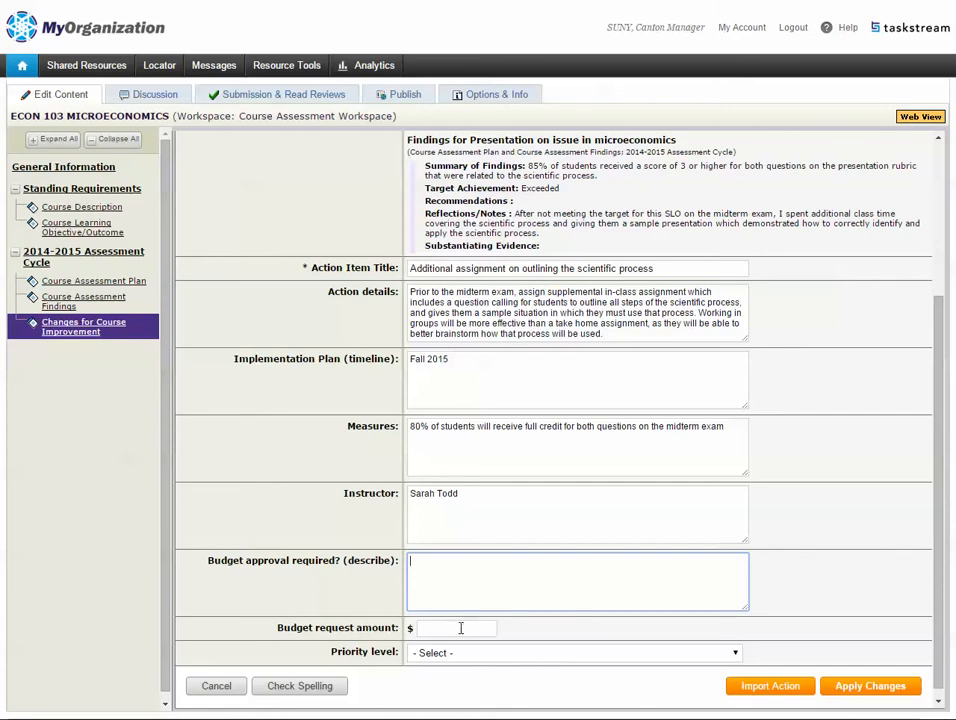
left_click(476, 654)
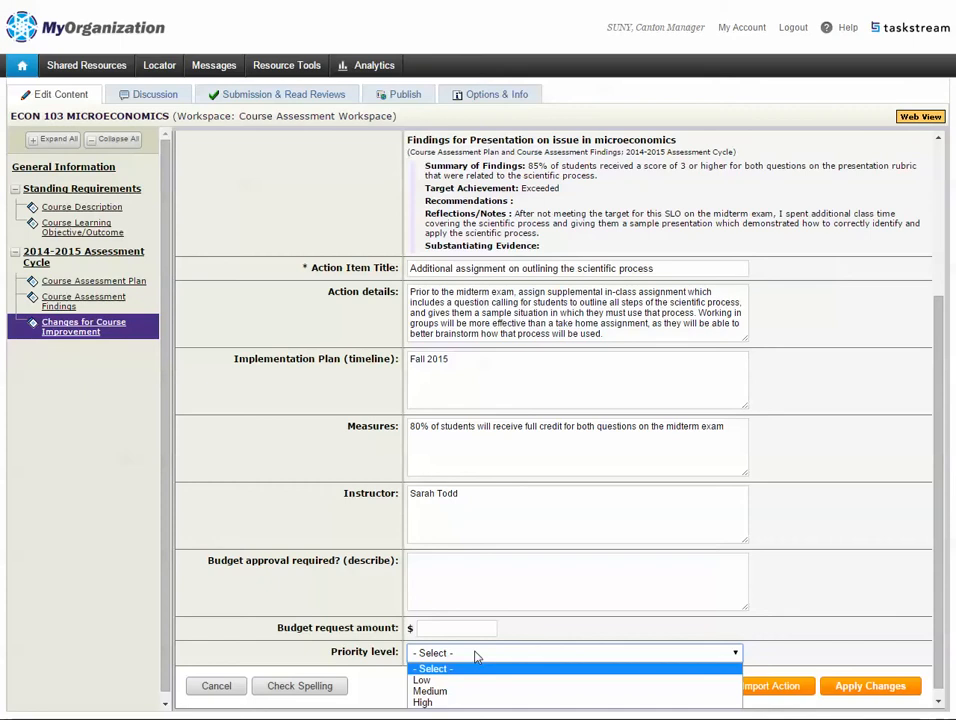
left_click(476, 655)
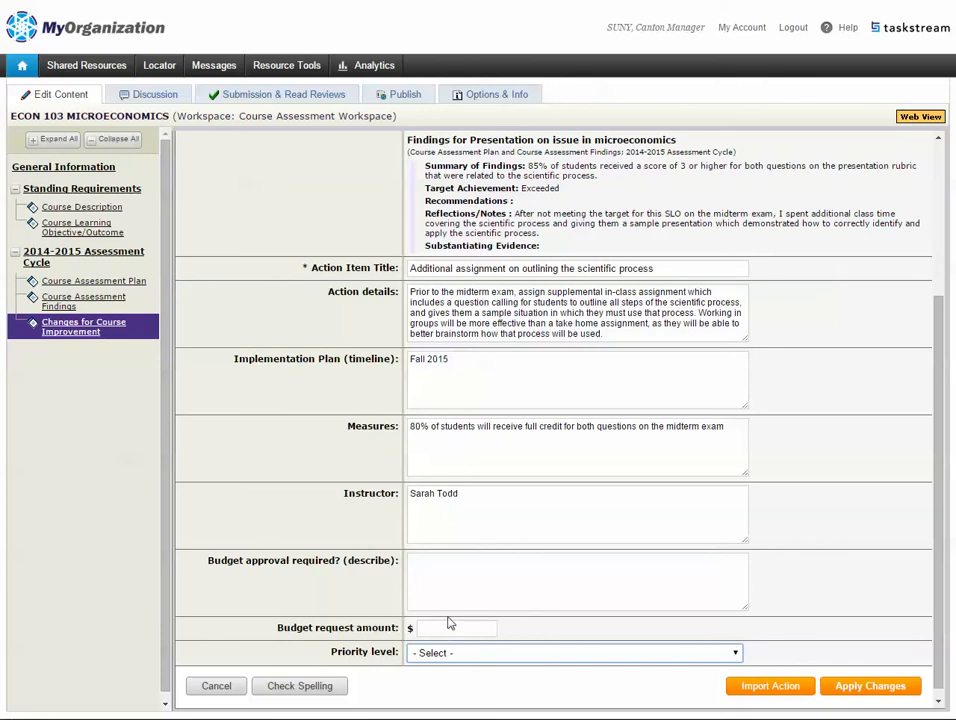
left_click(840, 688)
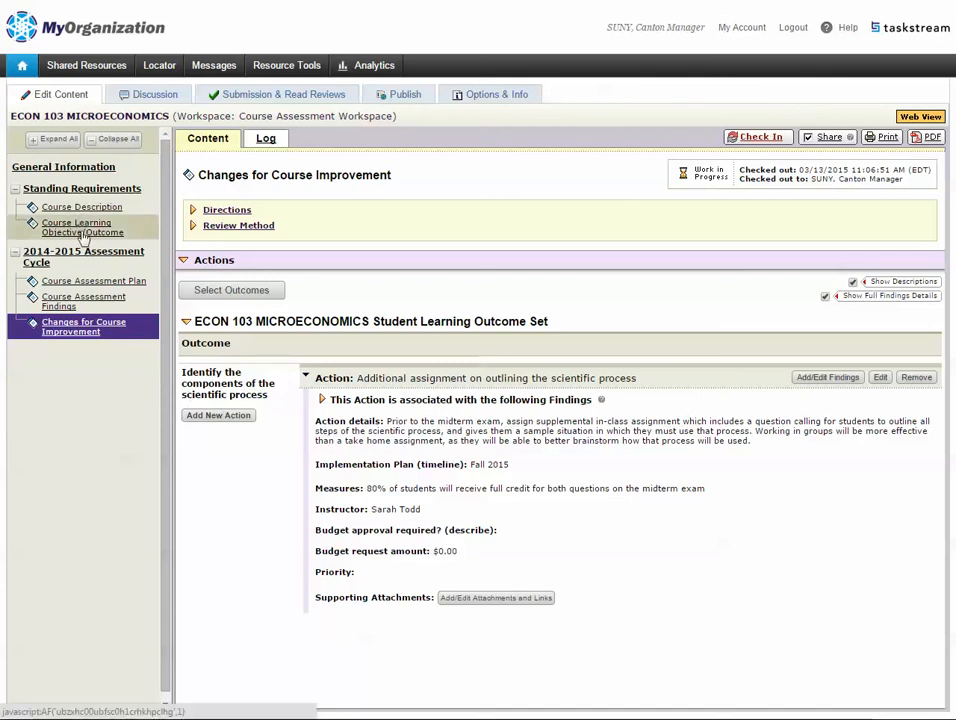
- Include the 'Interpret the elasticity of a product' outcome, then check in and return to the work area
left_click(232, 291)
left_click(245, 350)
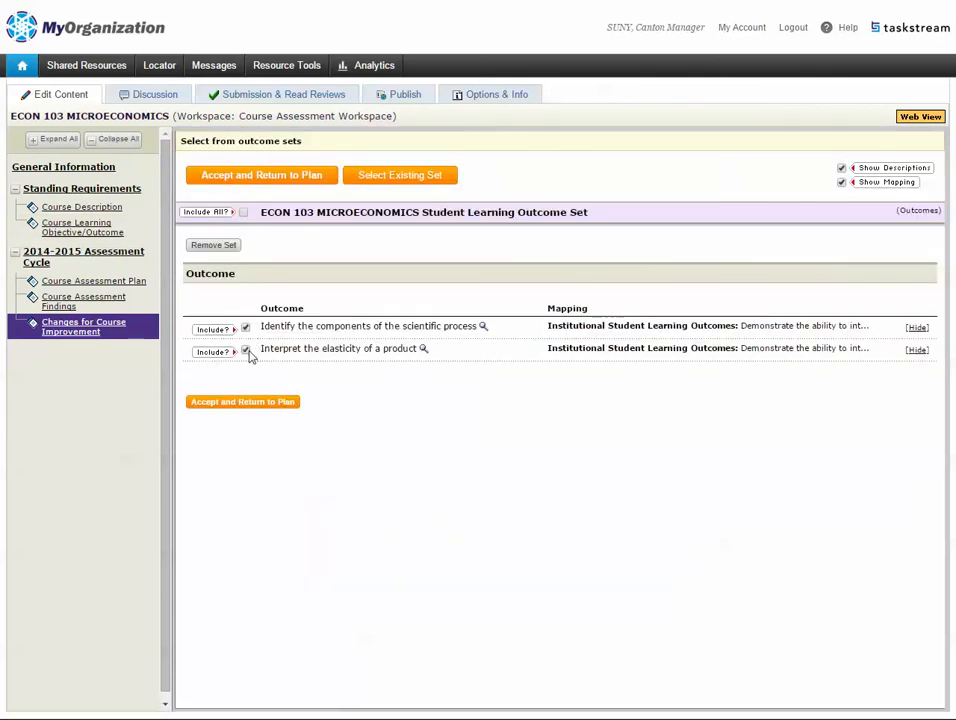
left_click(271, 404)
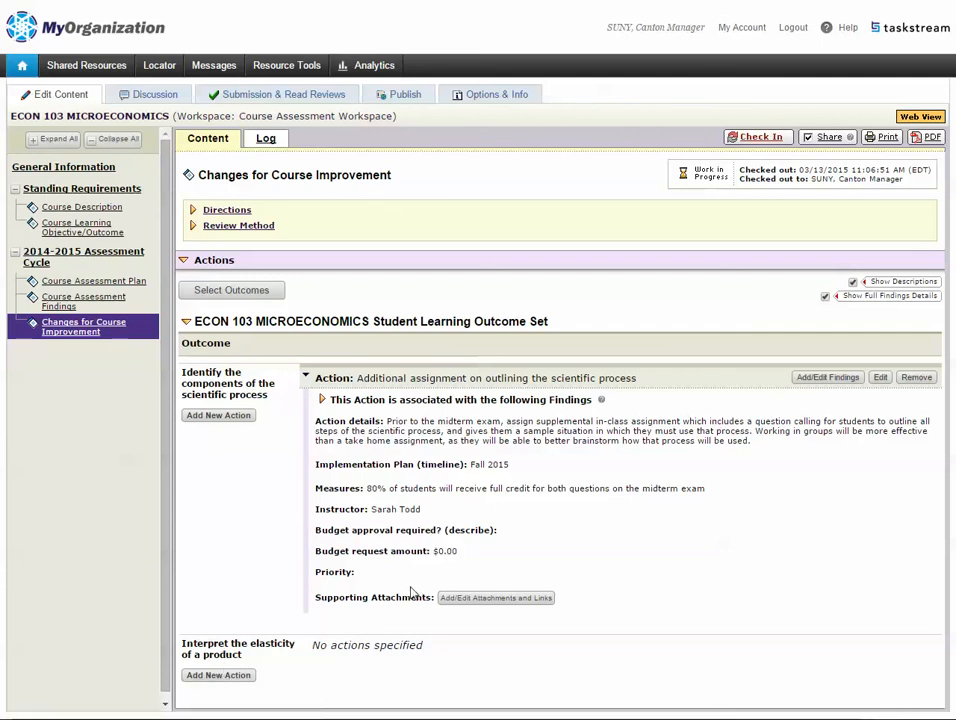
left_click(757, 137)
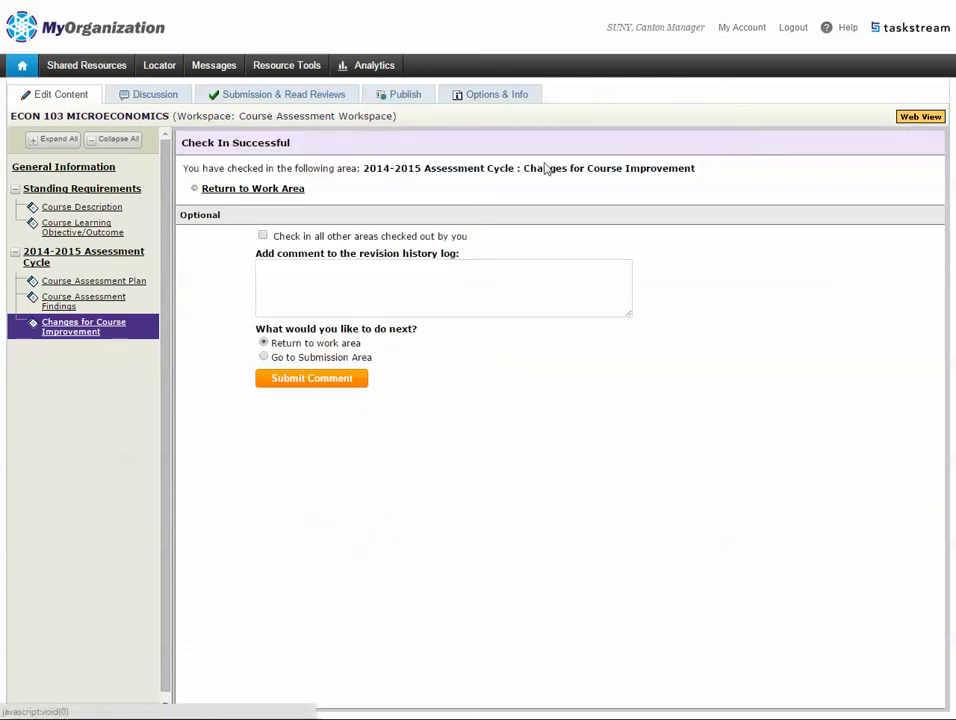
left_click(277, 190)
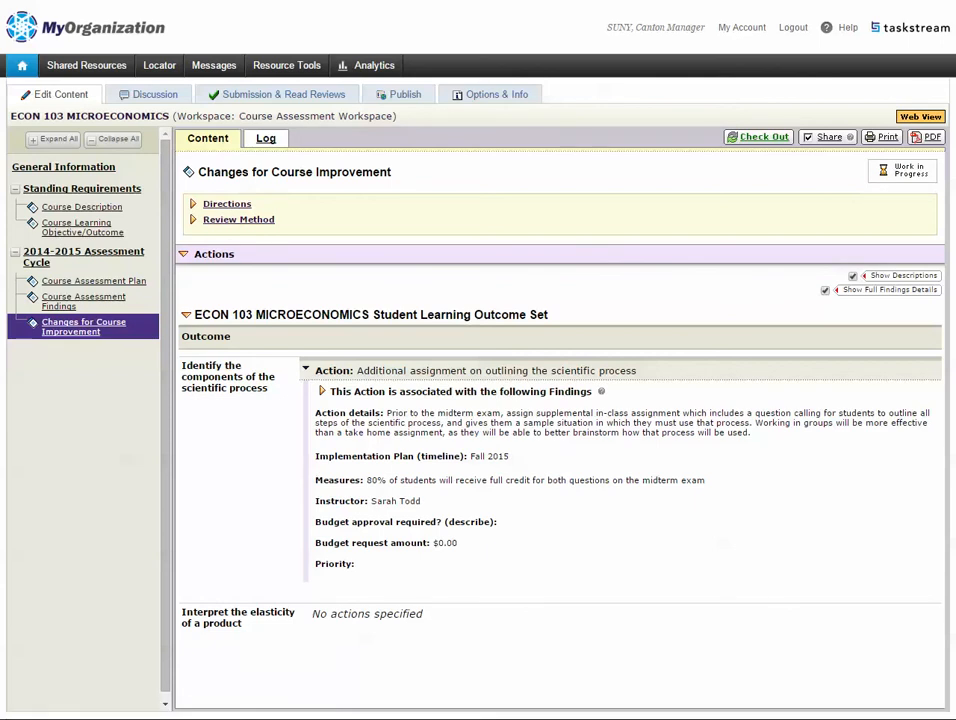